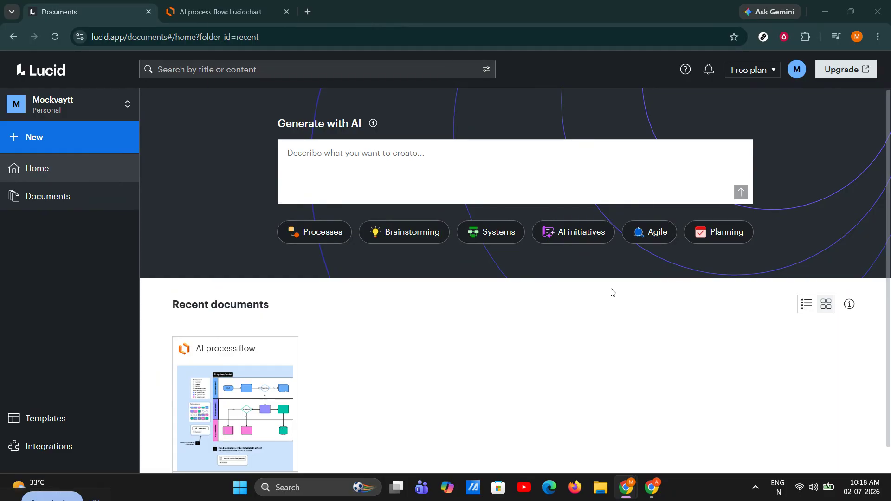
- View the options for a new Lucidchart document and switch to the already open "AI process flow" document
click(130, 151)
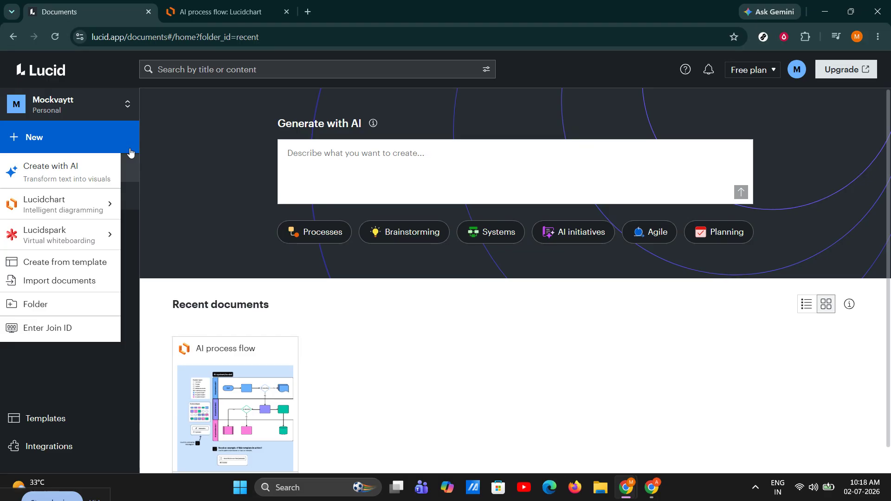
mouse_move(63, 212)
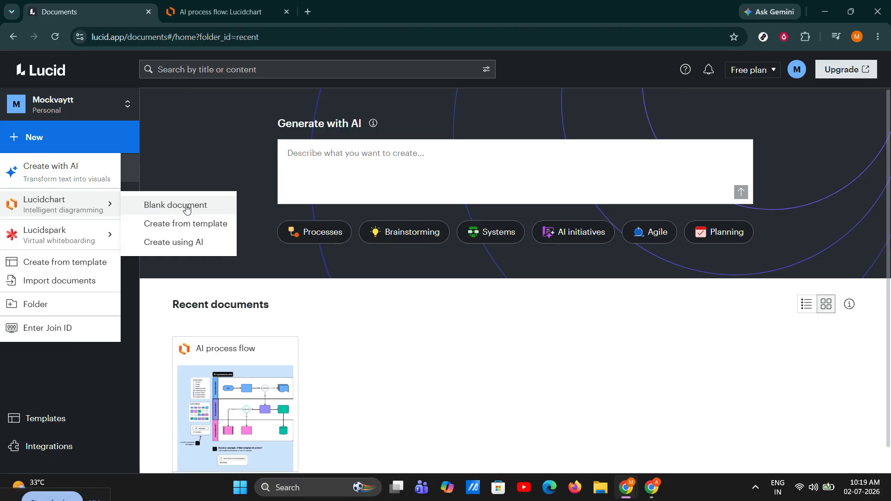
click(221, 11)
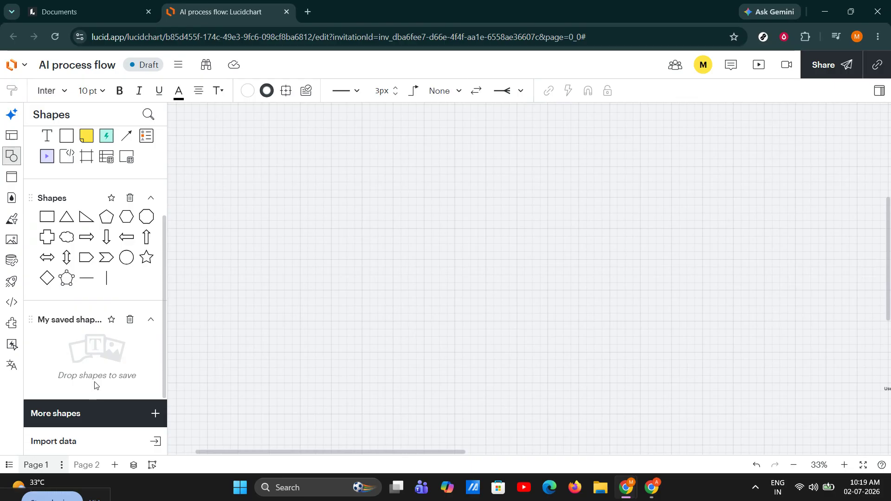
- Add the Flowchart Shapes/Containers library to the available shapes
click(96, 412)
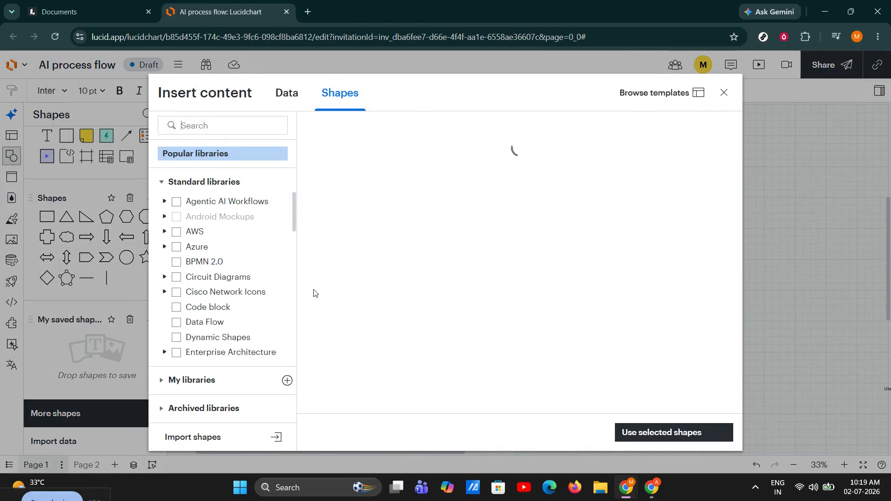
scroll(214, 272, down, 3)
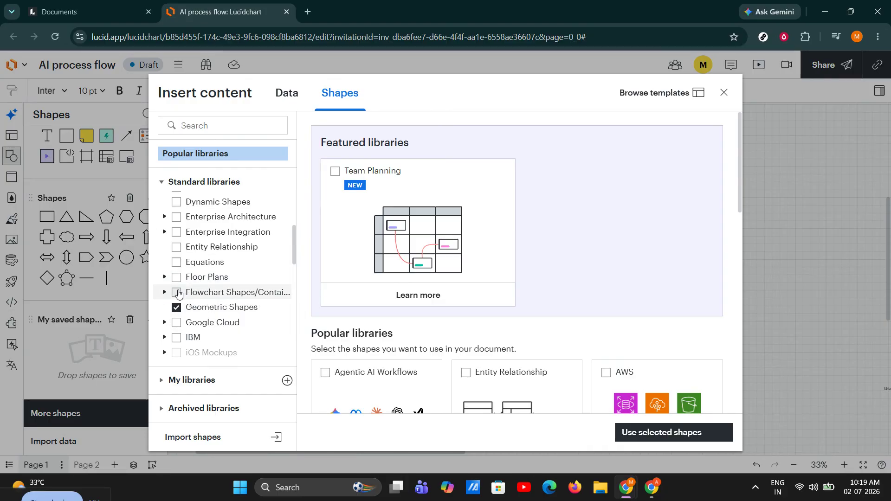
click(177, 293)
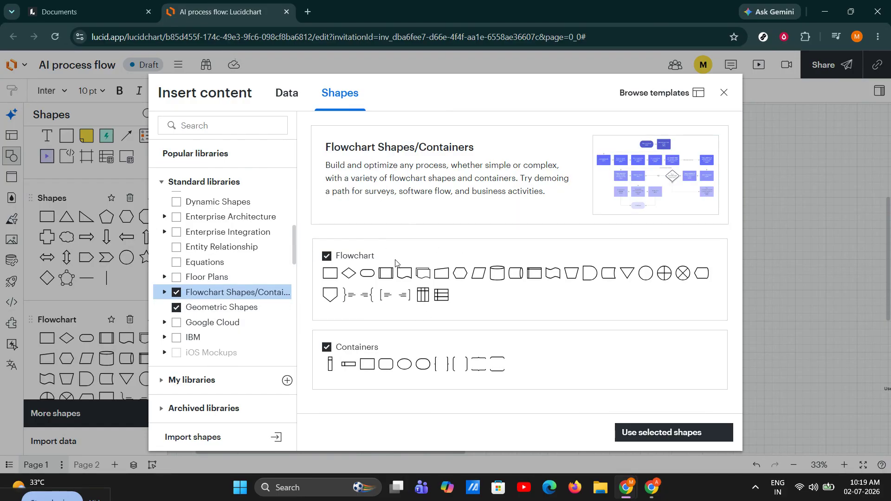
click(673, 429)
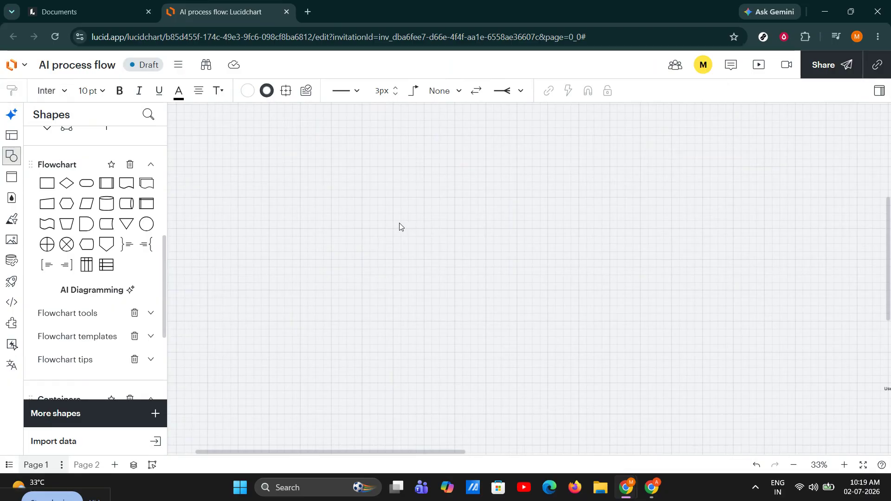
- Place a flowchart Process shape with a Decision shape to its right on the empty canvas, and connect Process to Decision
mouse_move(87, 196)
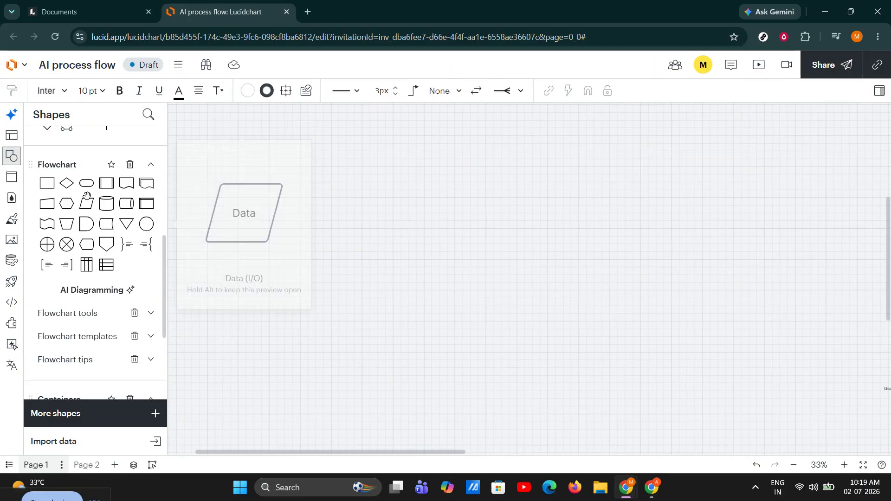
mouse_move(128, 249)
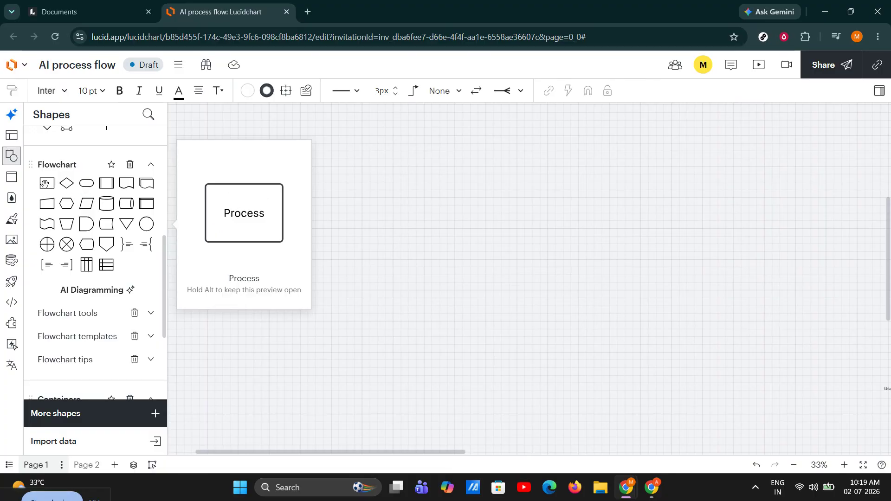
drag(47, 184, 261, 221)
key(Delete)
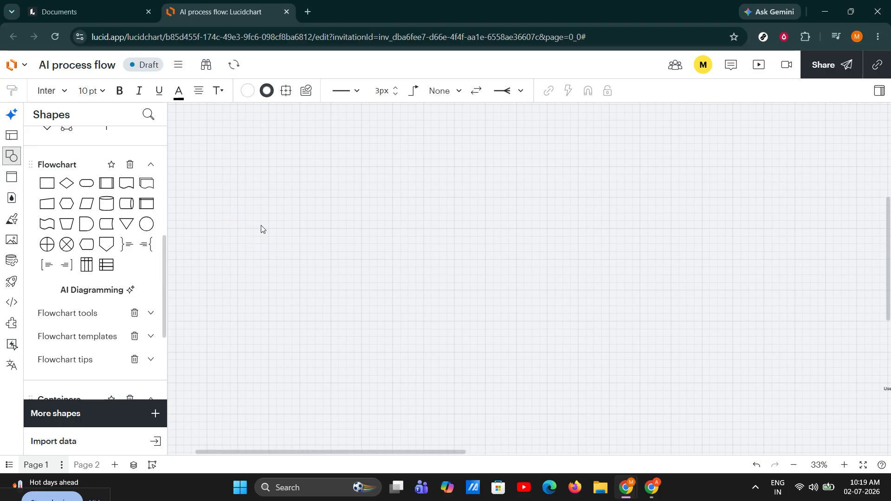
drag(47, 183, 321, 259)
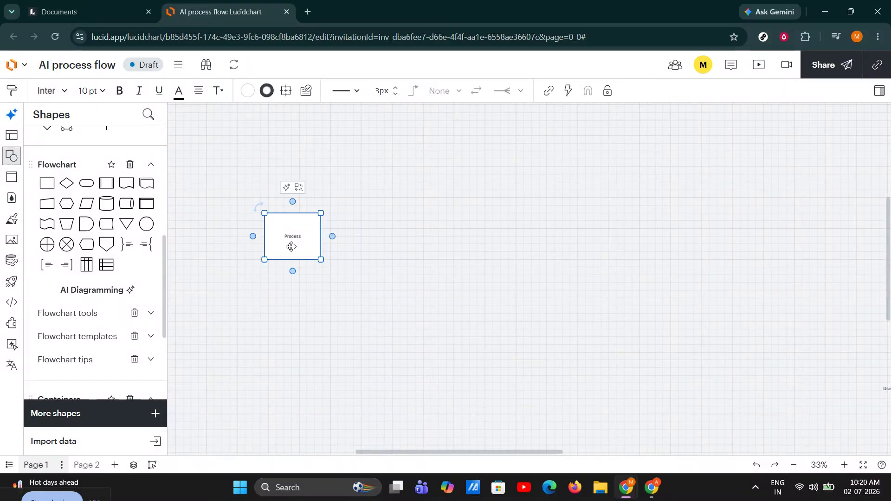
drag(67, 185, 472, 243)
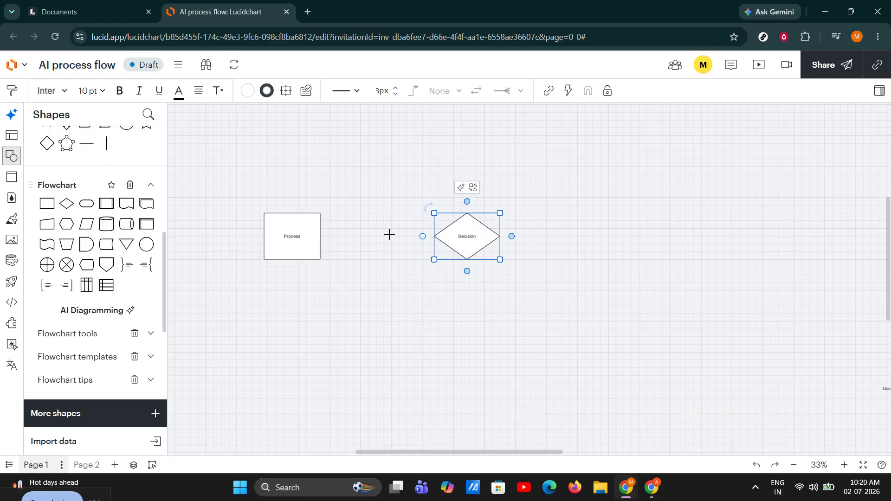
mouse_move(307, 231)
mouse_down()
mouse_move(440, 246)
mouse_move(434, 237)
mouse_up()
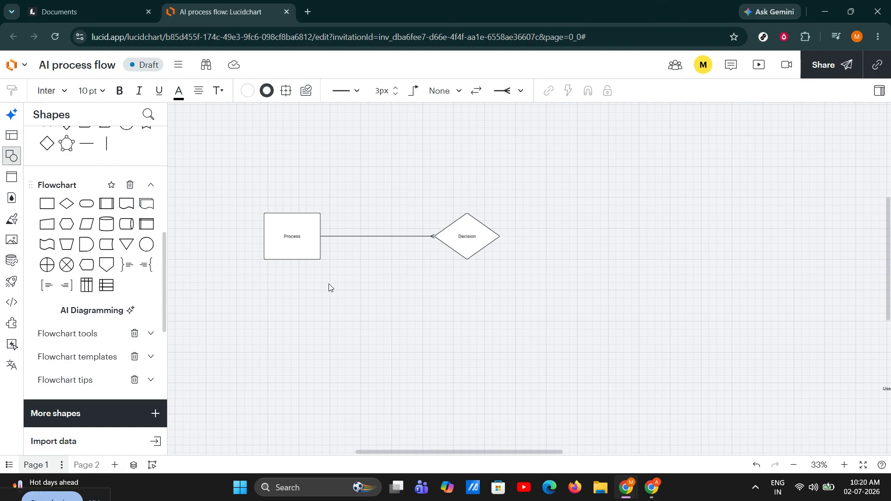
- Add an enlarged Terminator shape to the right of the Decision diamond and connect the Decision to it
drag(84, 205, 627, 237)
click(478, 236)
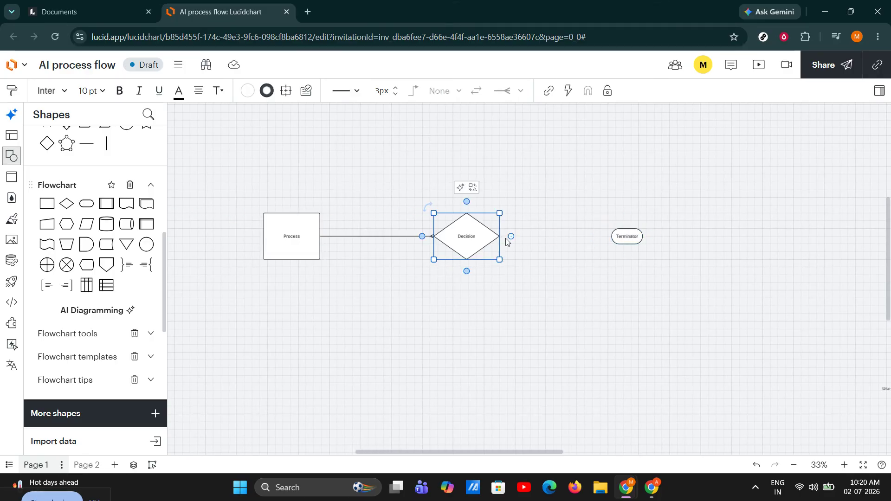
drag(510, 237, 613, 237)
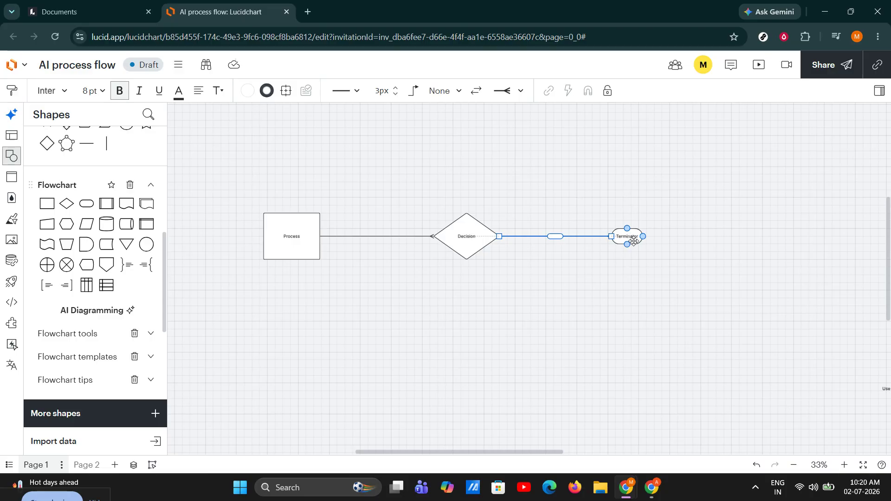
click(630, 242)
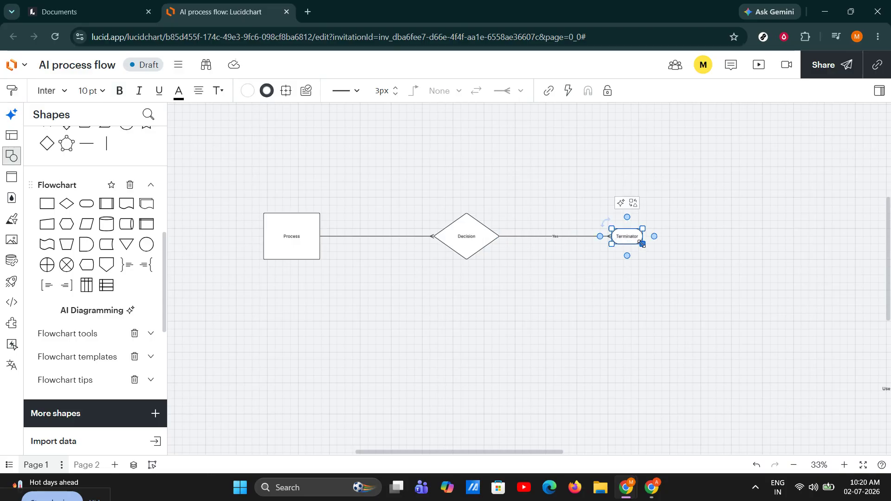
mouse_move(641, 243)
mouse_down()
mouse_move(657, 252)
mouse_move(645, 237)
mouse_up()
- Open the text of the Process shape and the Decision shape for editing
click(291, 240)
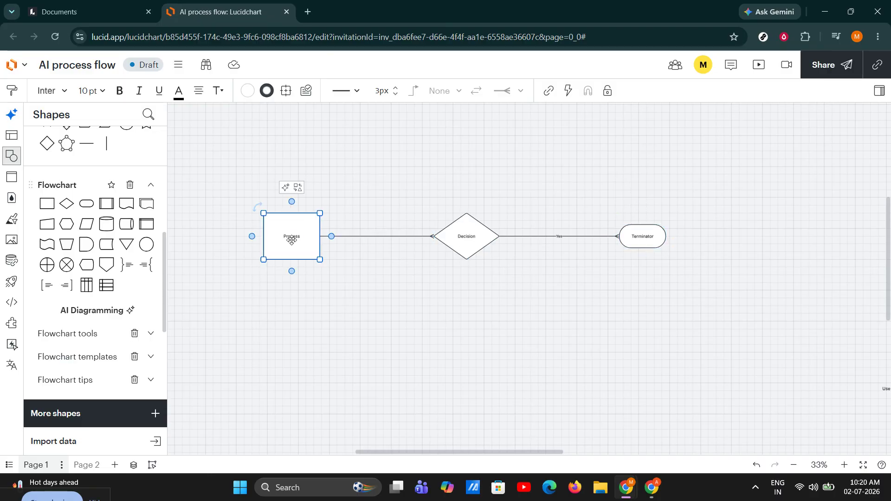
double_click(291, 240)
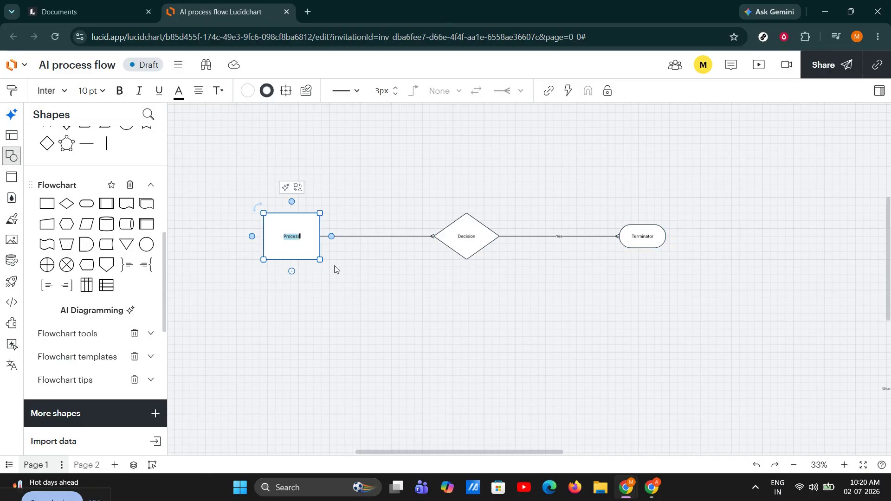
double_click(466, 245)
scroll(466, 244, up, 5)
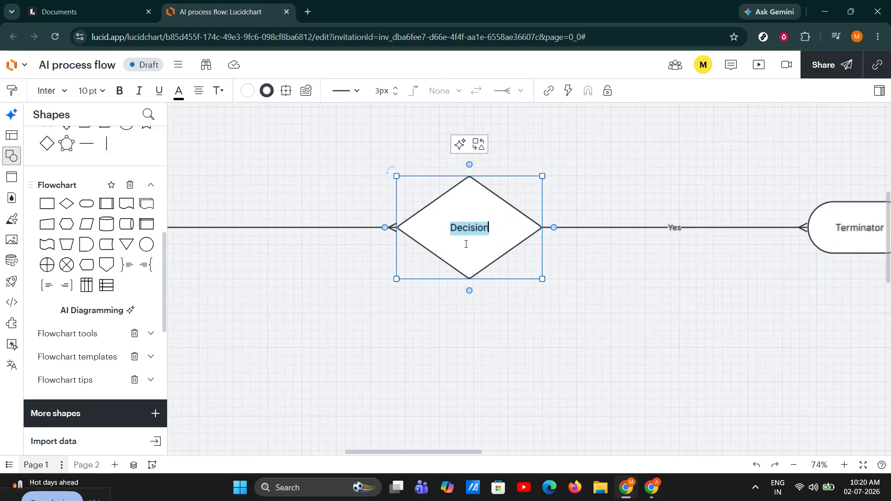
scroll(374, 316, down, 3)
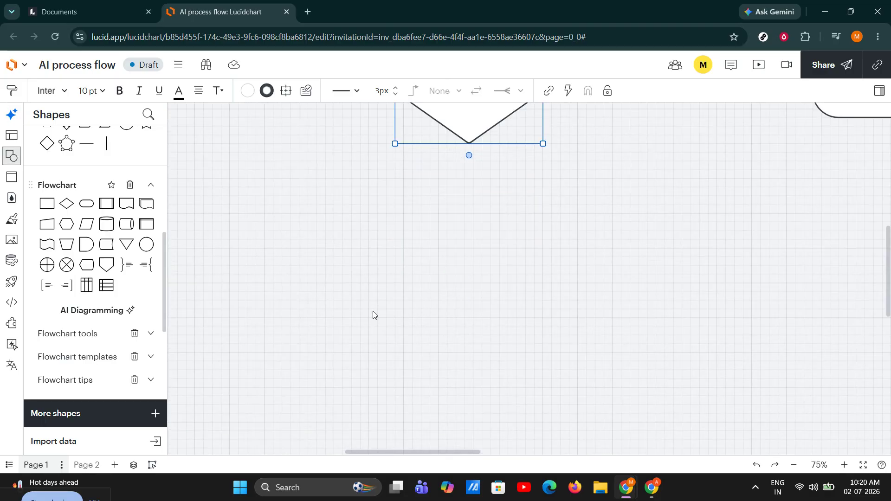
scroll(374, 316, down, 5)
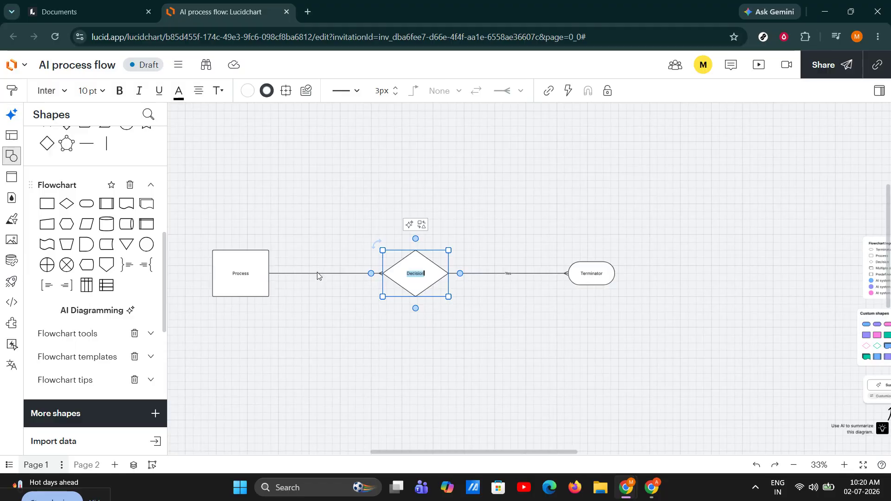
- Open a text label on the line between Process and Decision, and leave it without entering any text
click(317, 273)
double_click(318, 274)
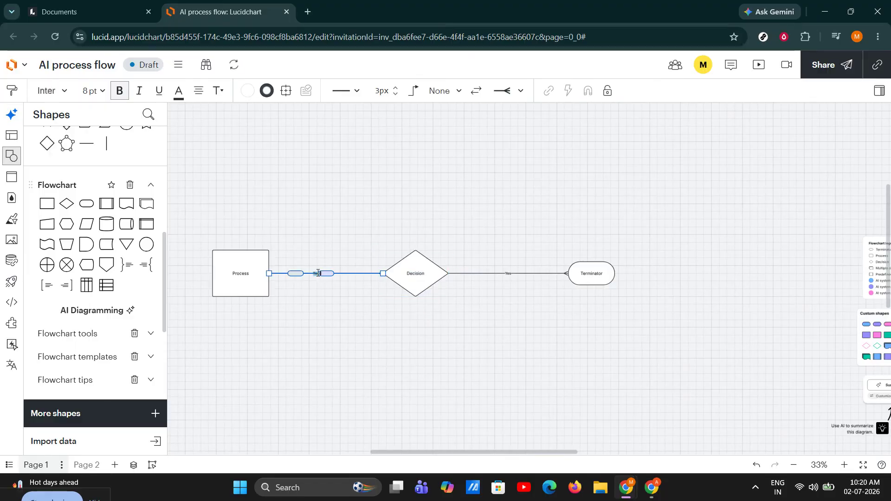
scroll(319, 275, up, 5)
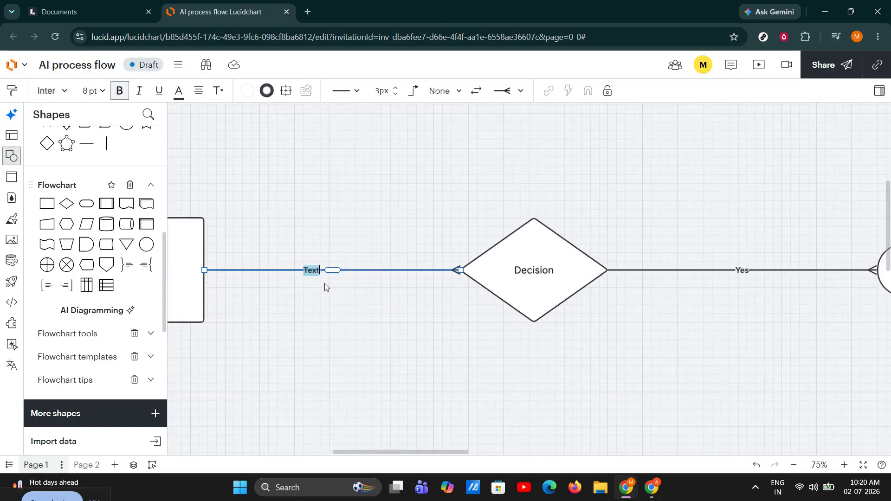
click(365, 315)
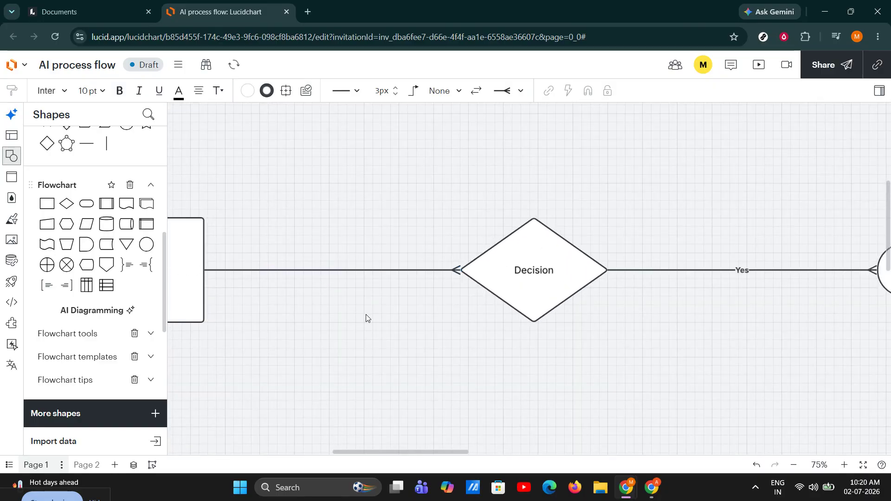
- Fill the Process rectangle with light orange
scroll(367, 313, down, 5)
click(274, 287)
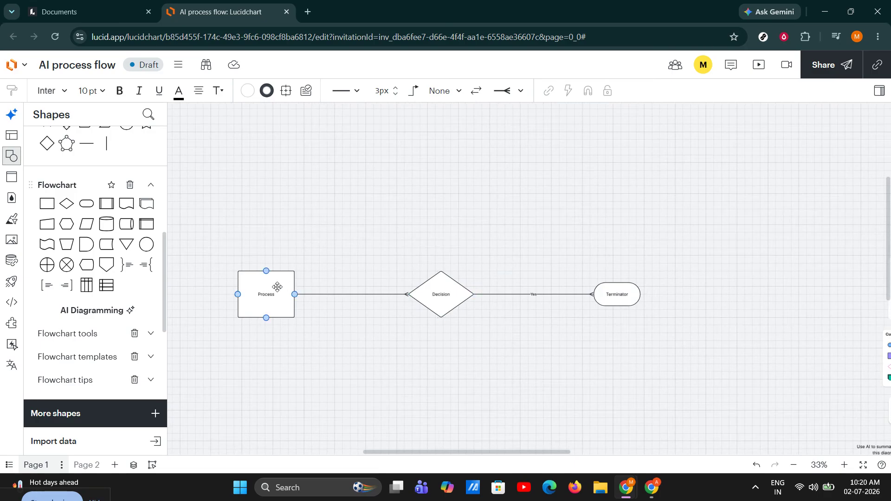
click(247, 91)
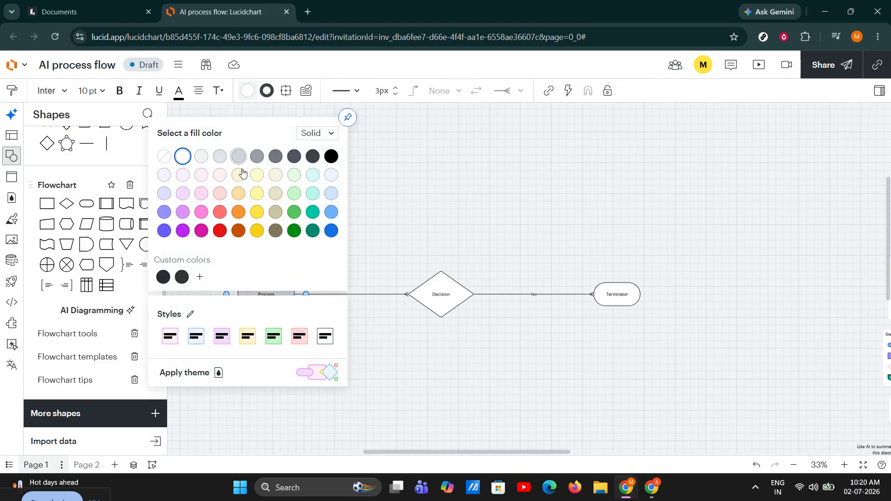
click(238, 193)
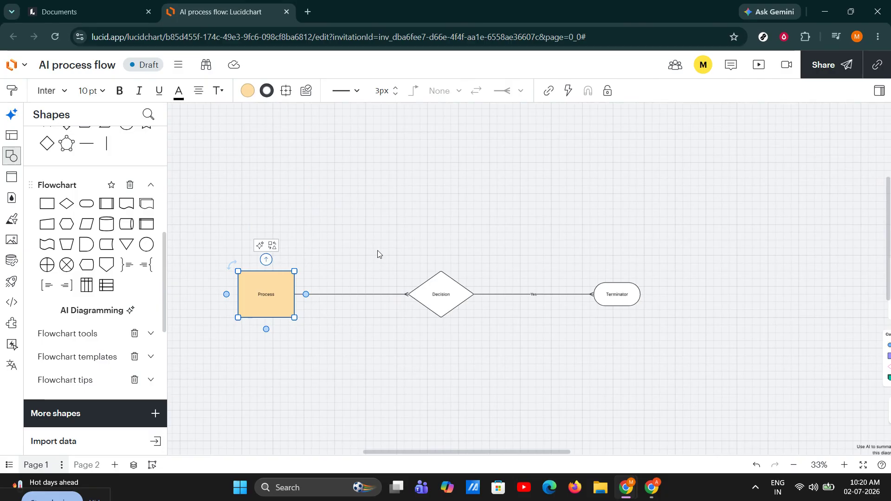
- Fill the Decision diamond with light teal
click(453, 296)
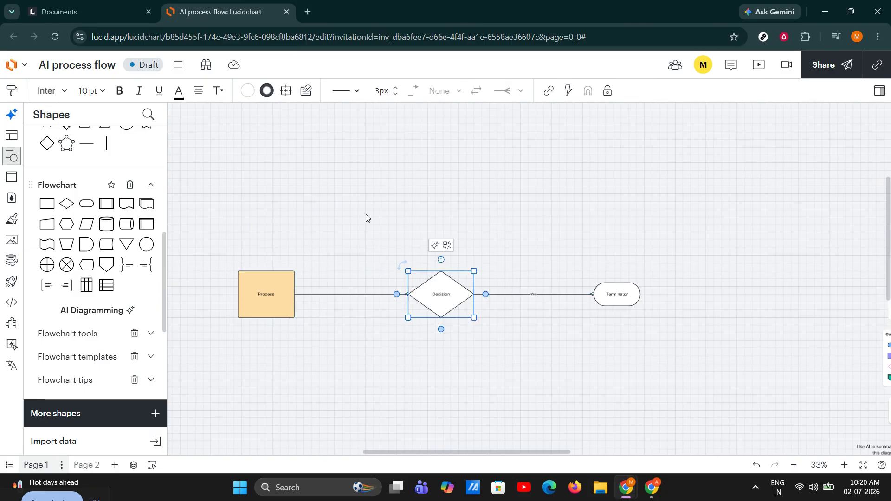
click(247, 92)
click(312, 189)
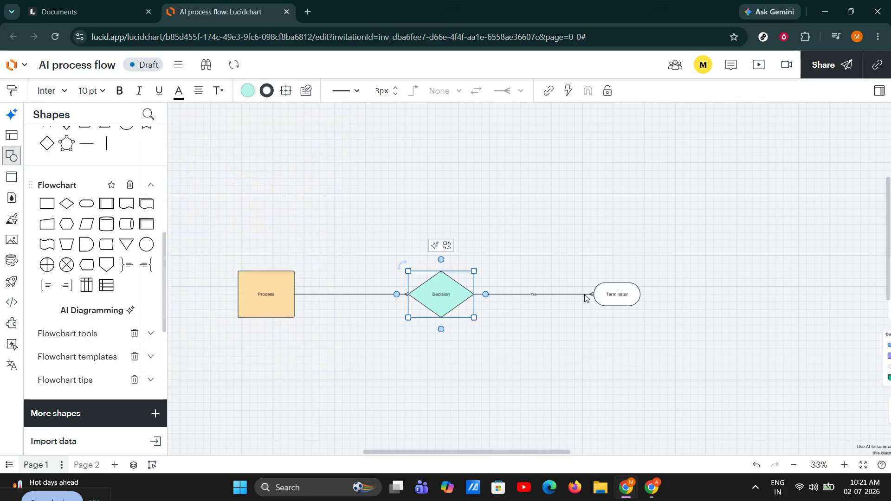
- Fill the Terminator shape with light red
click(613, 294)
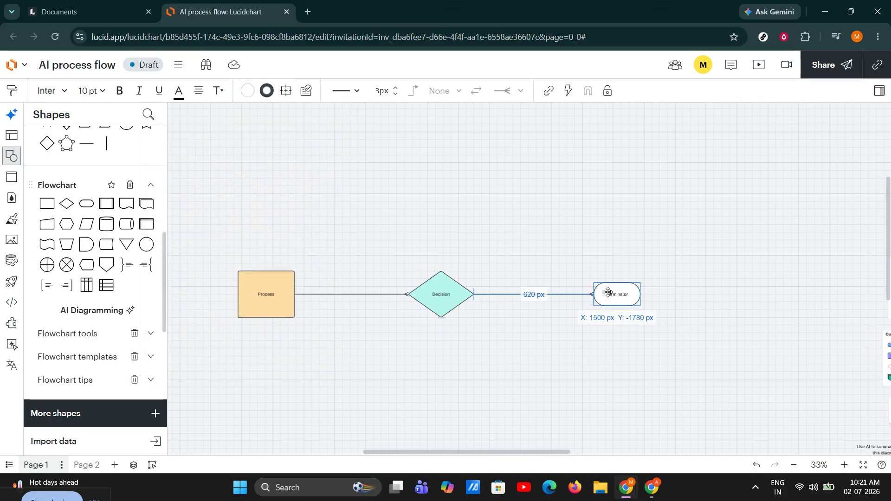
click(248, 92)
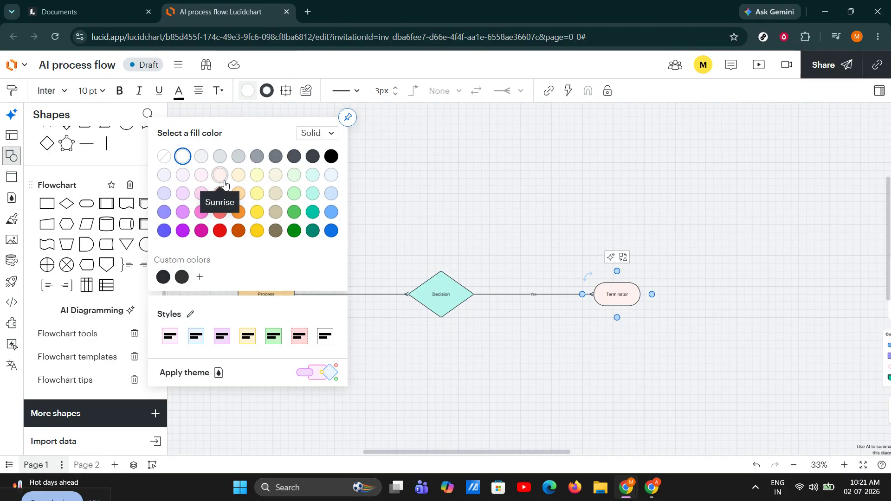
click(224, 198)
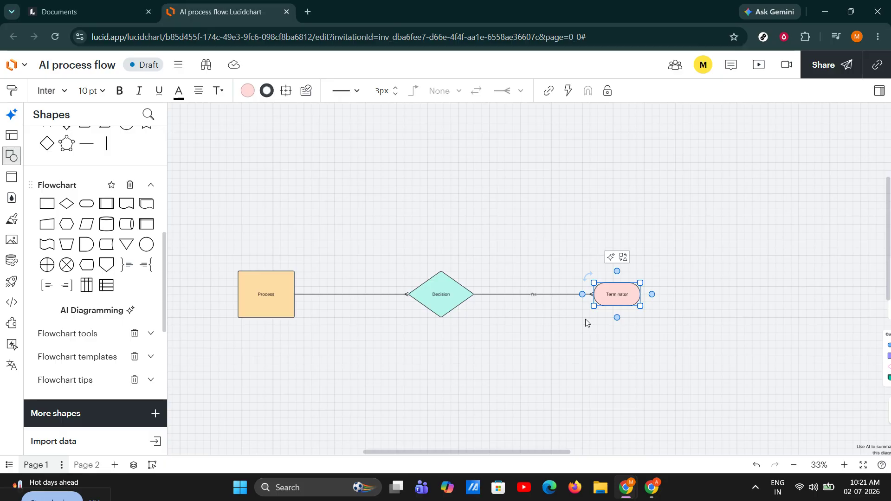
scroll(546, 327, up, 4)
click(514, 253)
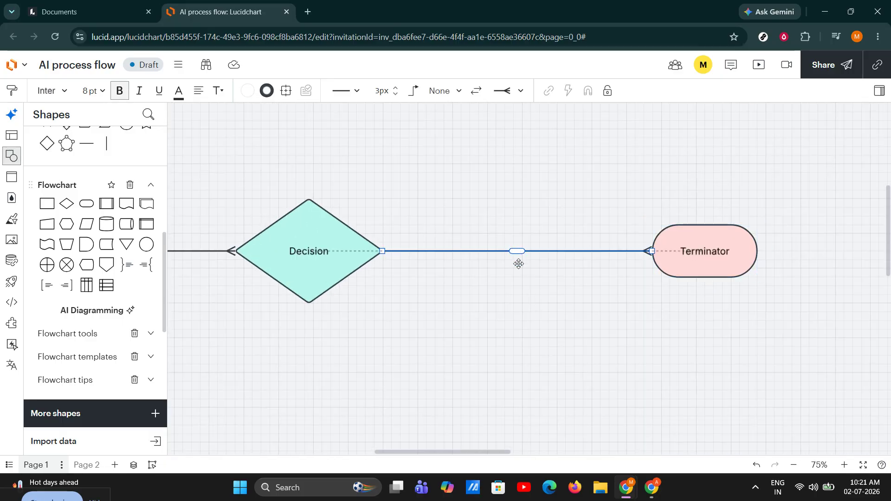
click(485, 205)
scroll(485, 204, down, 4)
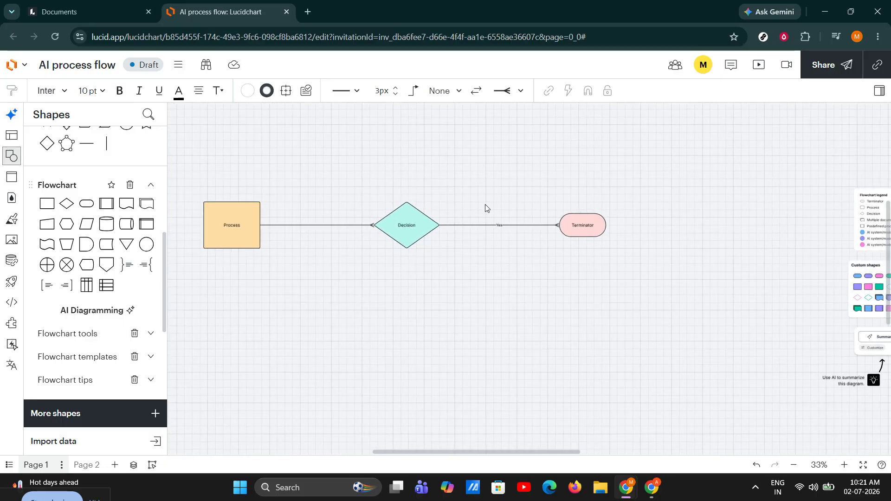
drag(306, 301, 353, 304)
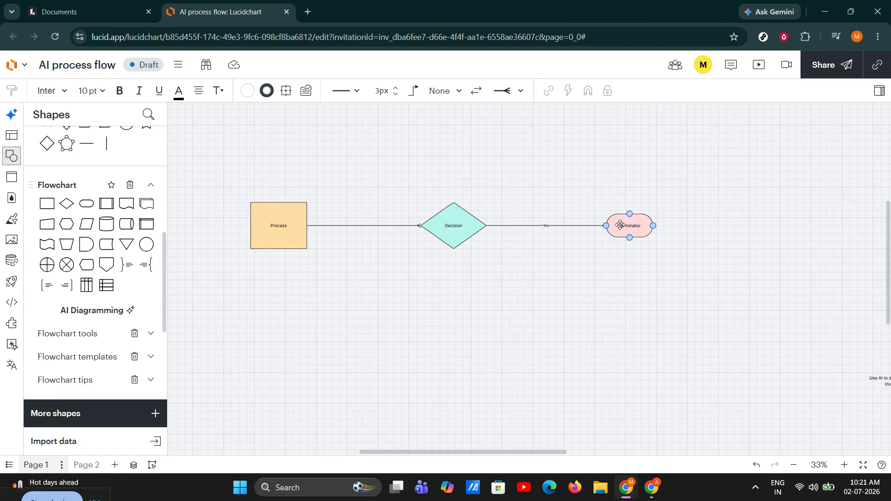
- Move the Terminator shape and the Process rectangle closer to the Decision diamond, keeping all three in one row
drag(622, 225, 575, 224)
drag(276, 223, 317, 223)
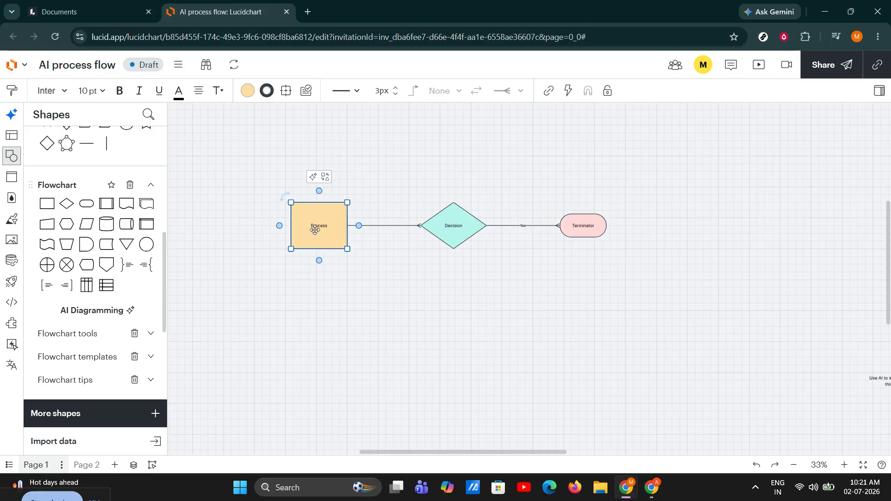
click(443, 316)
scroll(582, 405, up, 3)
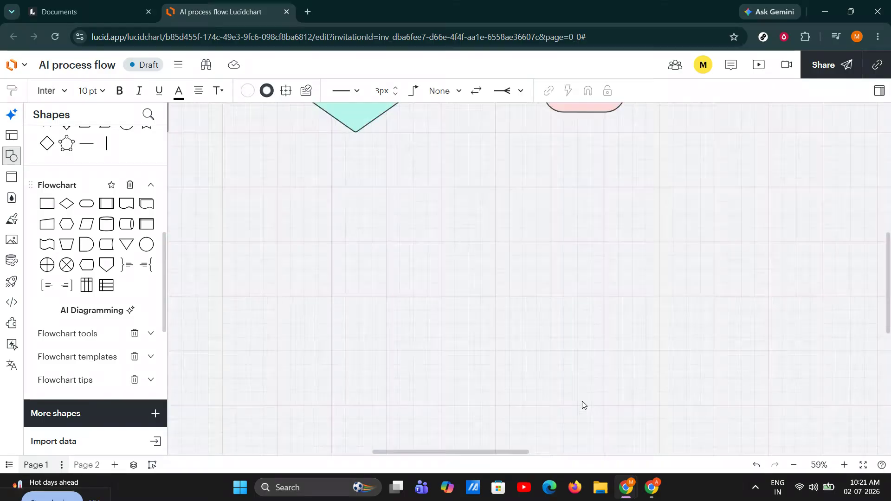
scroll(583, 404, down, 3)
scroll(462, 253, up, 3)
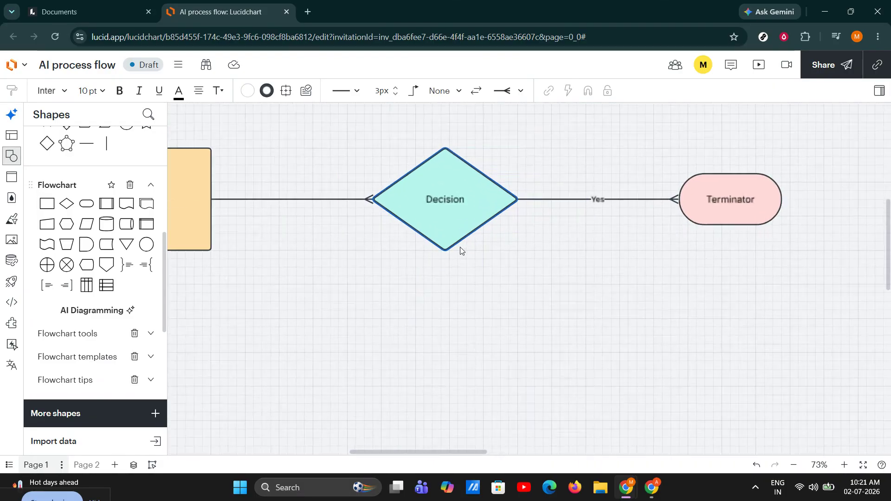
scroll(461, 250, down, 2)
scroll(460, 250, down, 1)
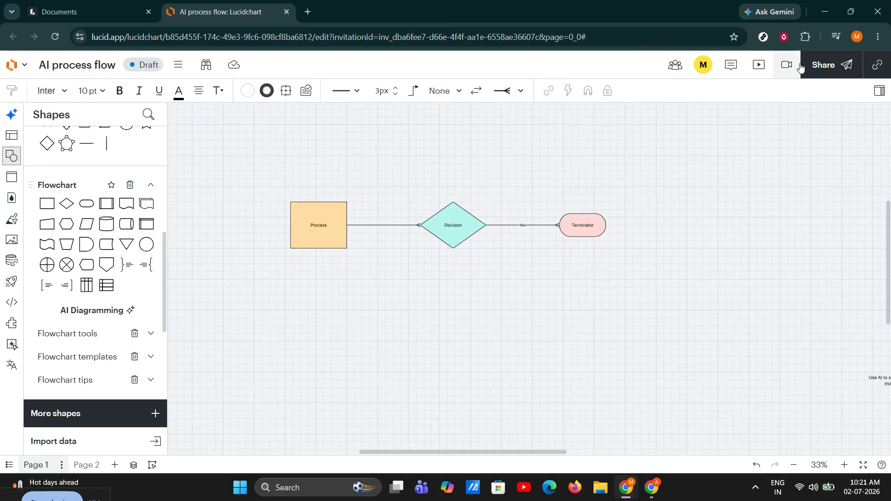
- View the document's sharing options, including individual access and the shareable link, and close them without changes
click(823, 64)
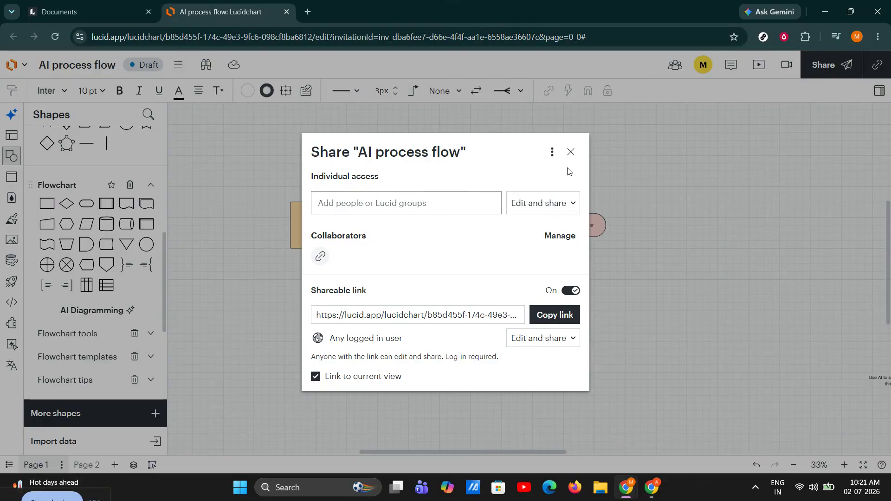
click(571, 151)
- Open the PDF export options for Page 1, review the available file formats, and cancel without downloading
click(178, 65)
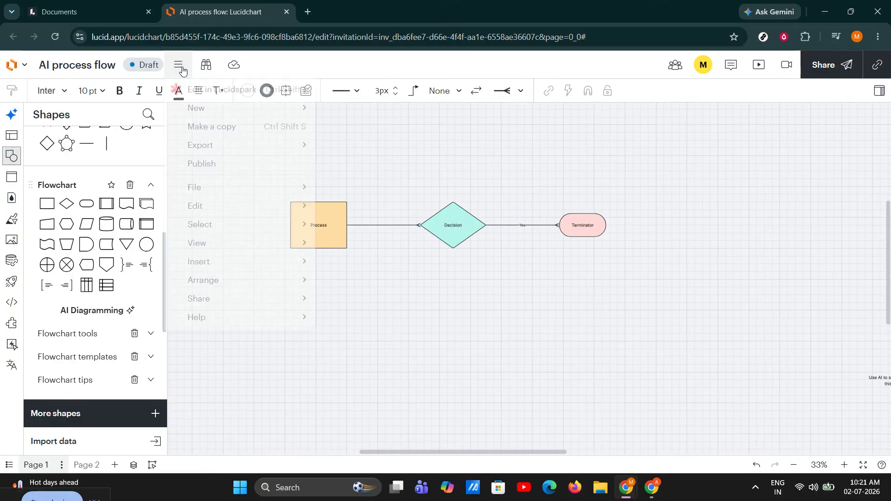
mouse_move(221, 156)
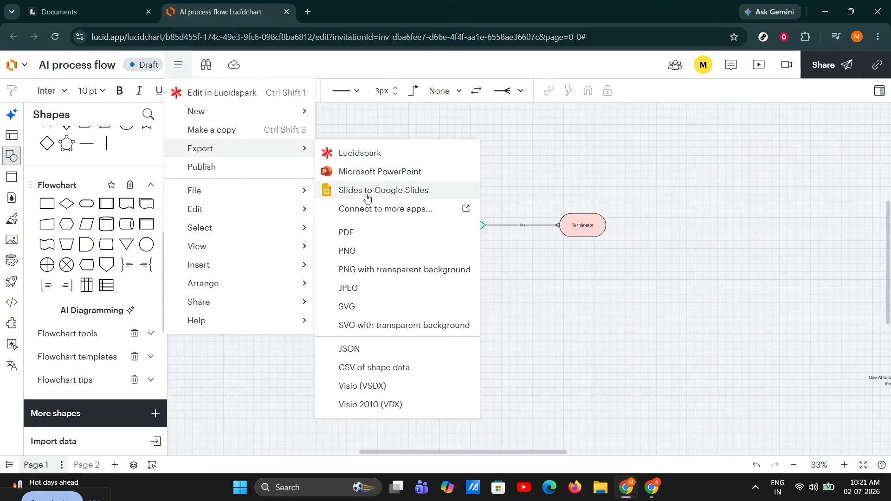
click(382, 234)
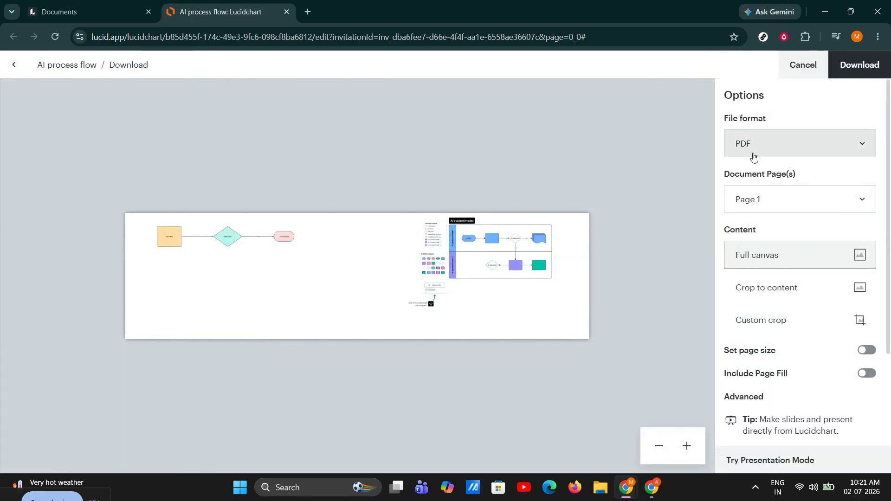
click(751, 154)
click(661, 193)
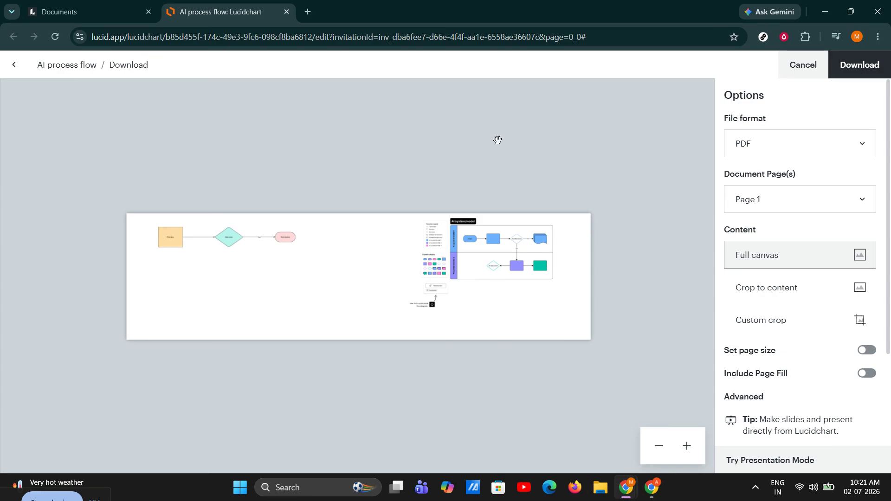
click(791, 64)
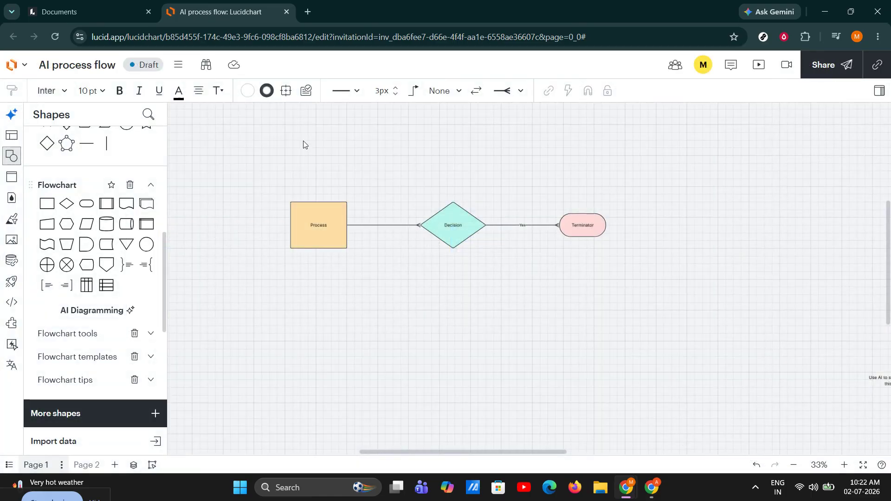